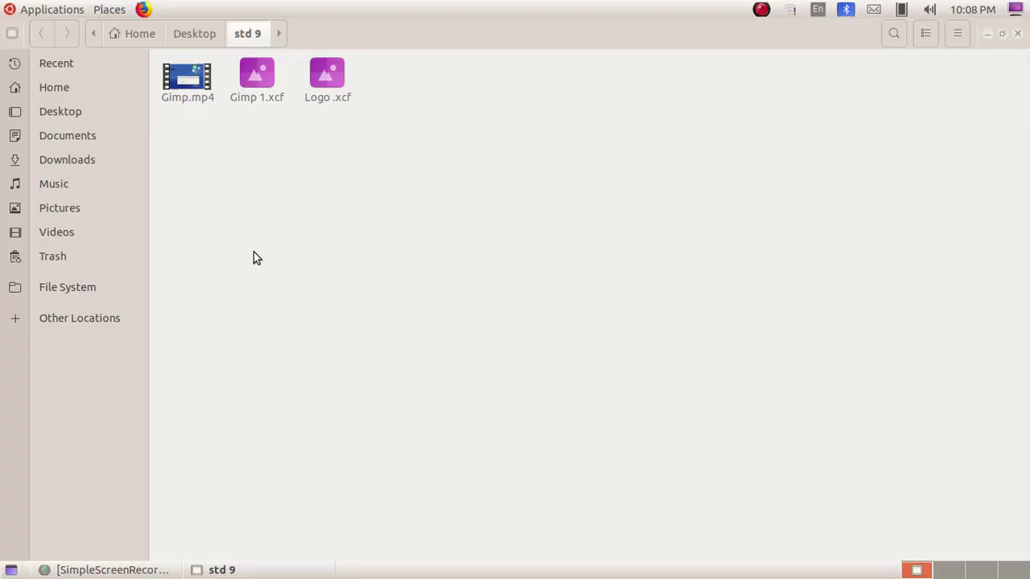
# - Open Logo .xcf from the std 9 folder in GIMP
pyautogui.doubleClick(326, 81)
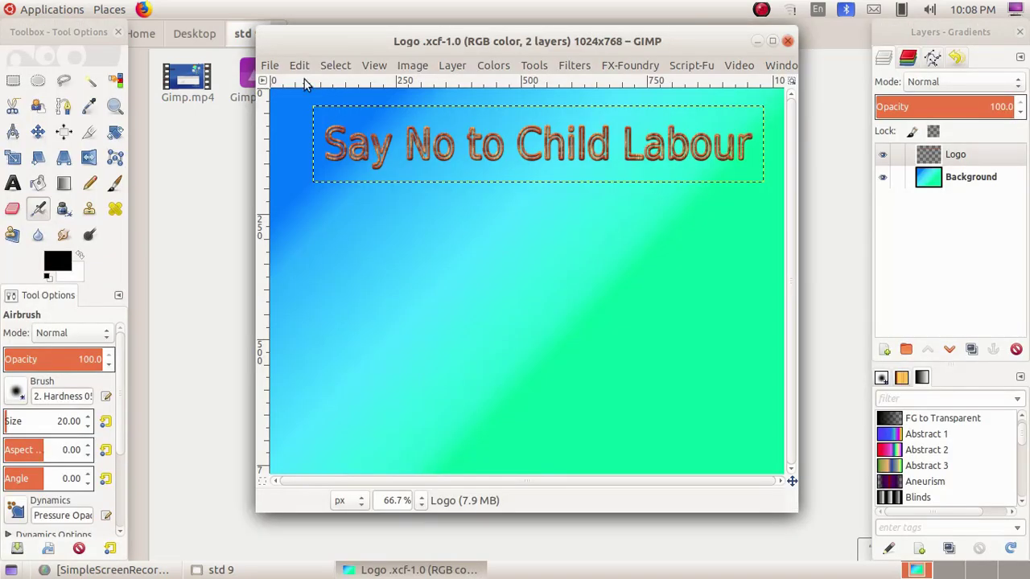
# - Open ILO_logo.png from School_Resources/Standard_9/images as a second image
pyautogui.click(269, 66)
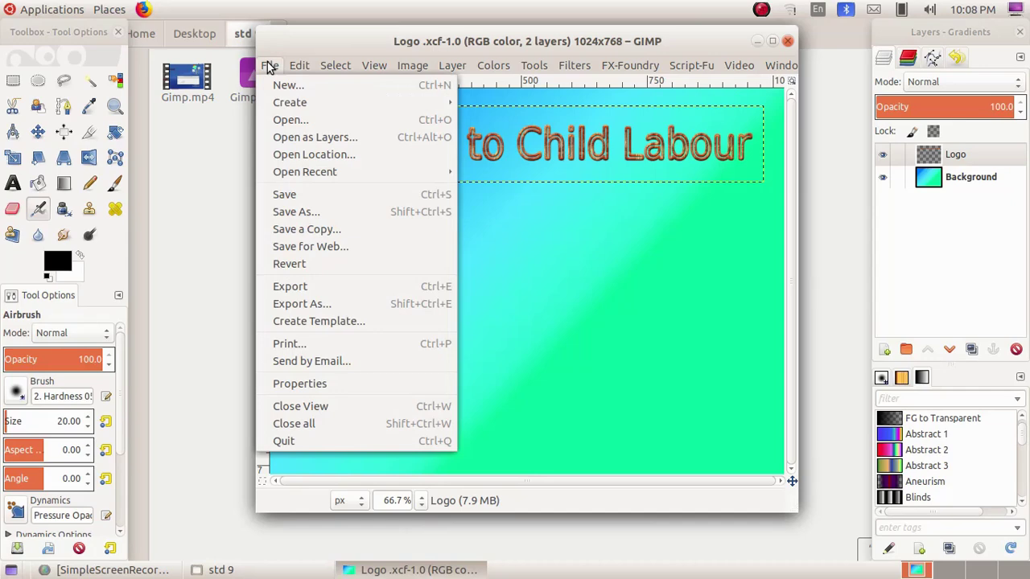
pyautogui.click(282, 121)
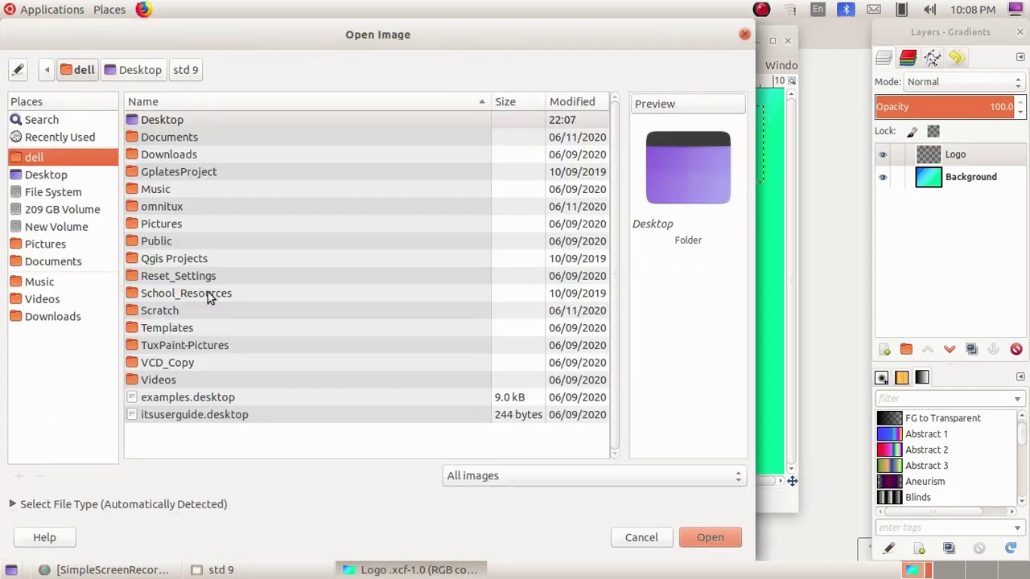
pyautogui.doubleClick(207, 294)
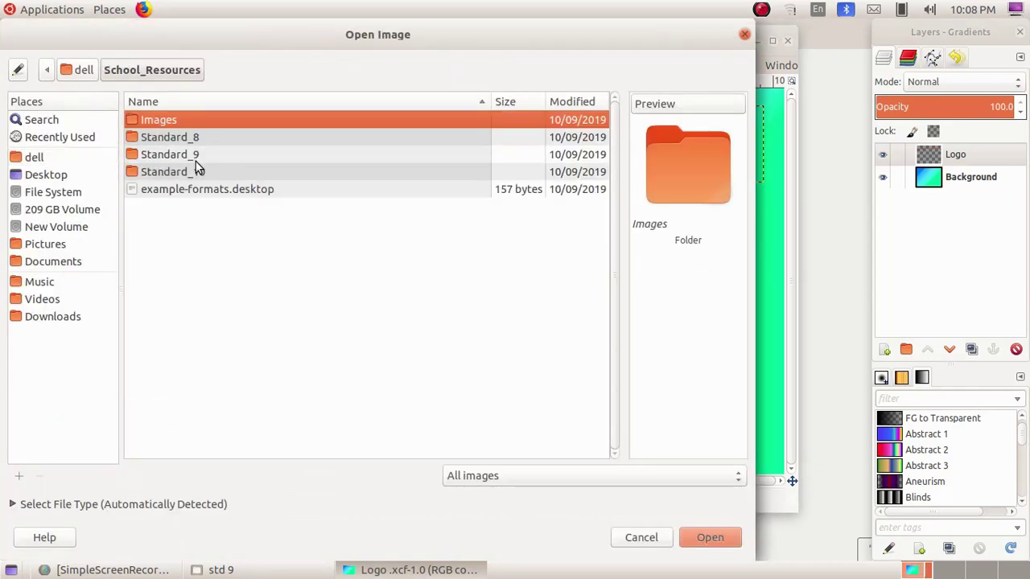
pyautogui.doubleClick(196, 156)
pyautogui.doubleClick(187, 119)
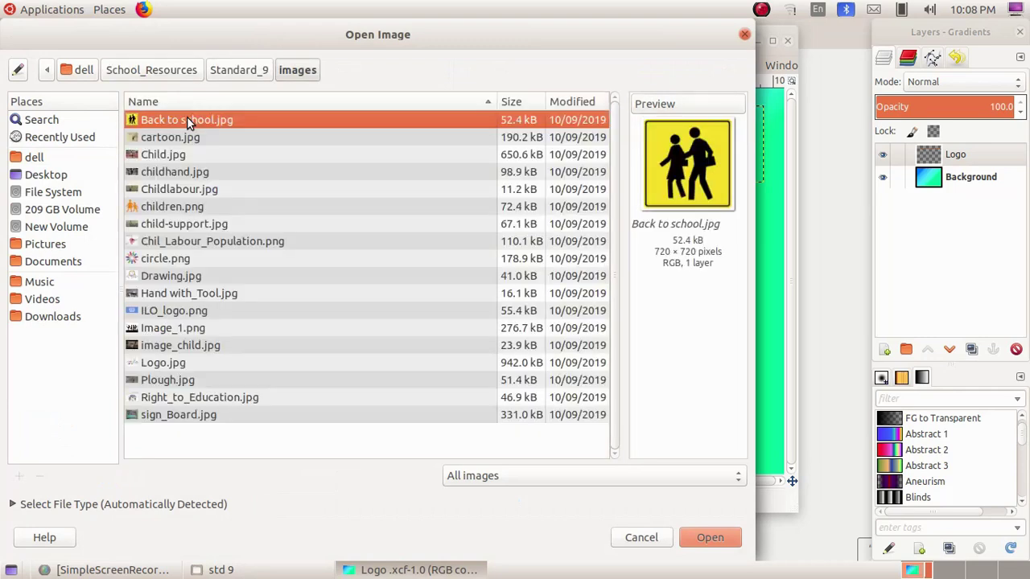
pyautogui.click(167, 312)
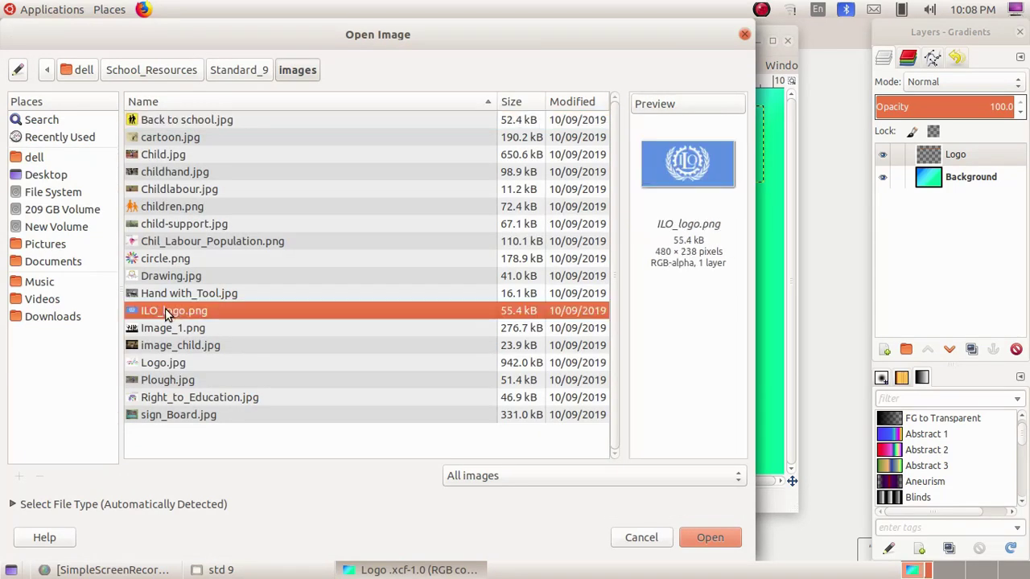
pyautogui.click(700, 537)
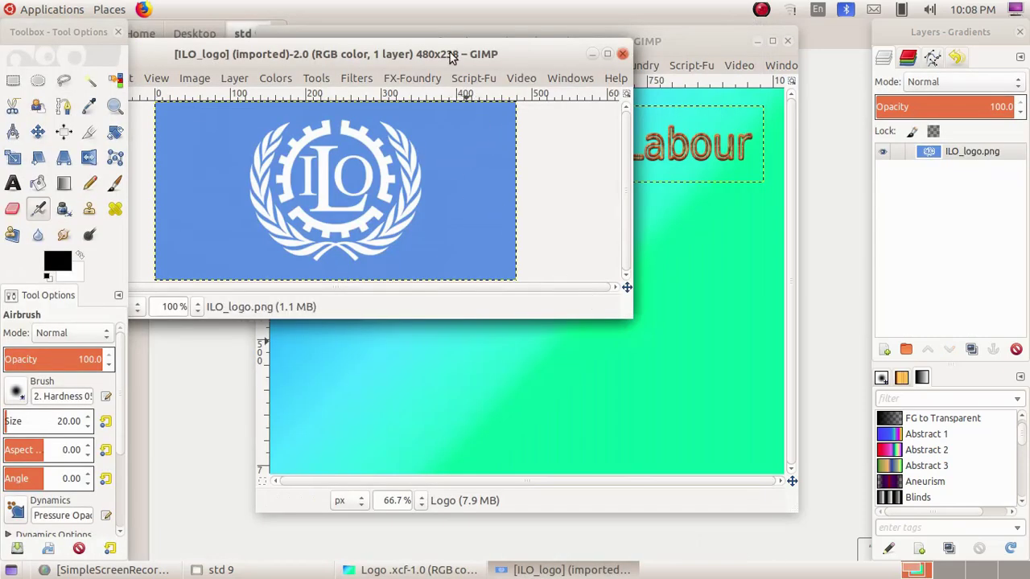
# - Select the white ILO emblem by colour and Copy Visible to the clipboard
pyautogui.moveTo(441, 54); pyautogui.dragTo(531, 63)
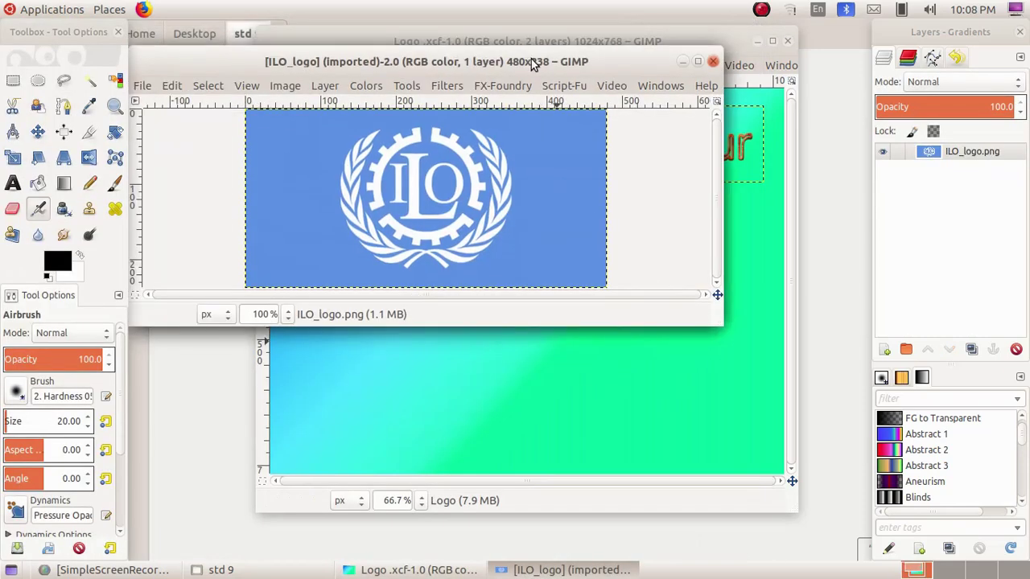
pyautogui.click(115, 81)
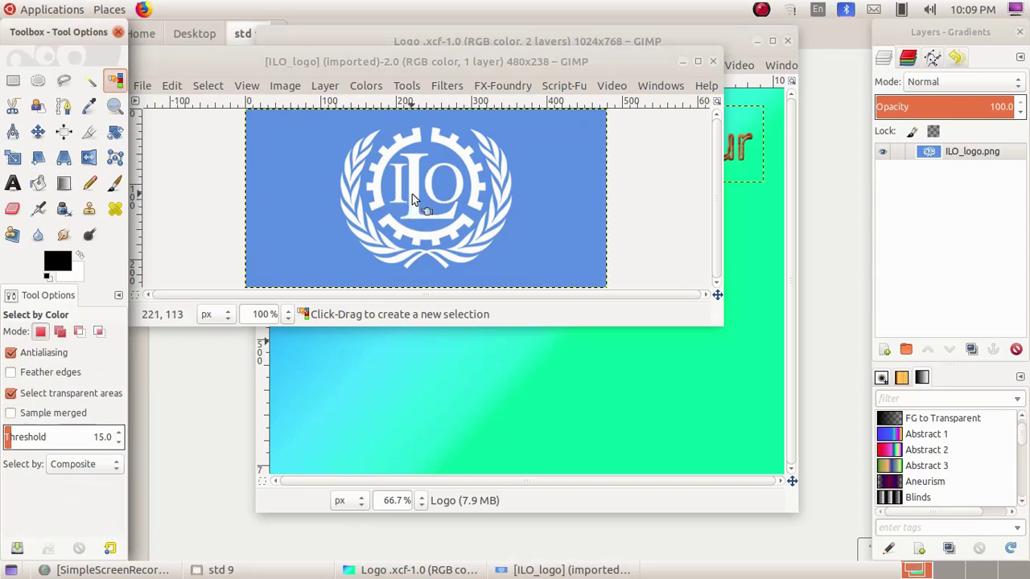
pyautogui.click(412, 193)
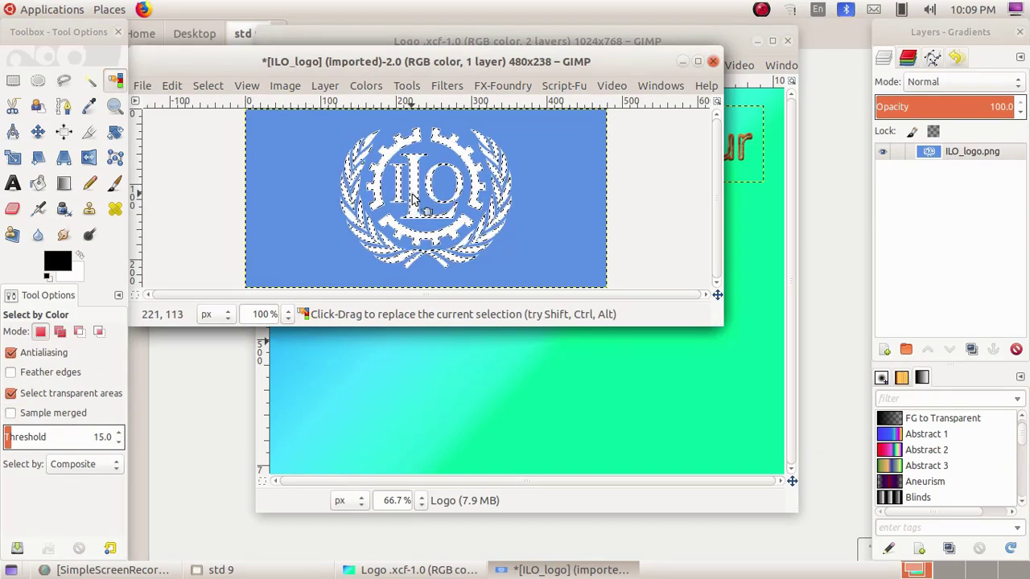
pyautogui.click(173, 87)
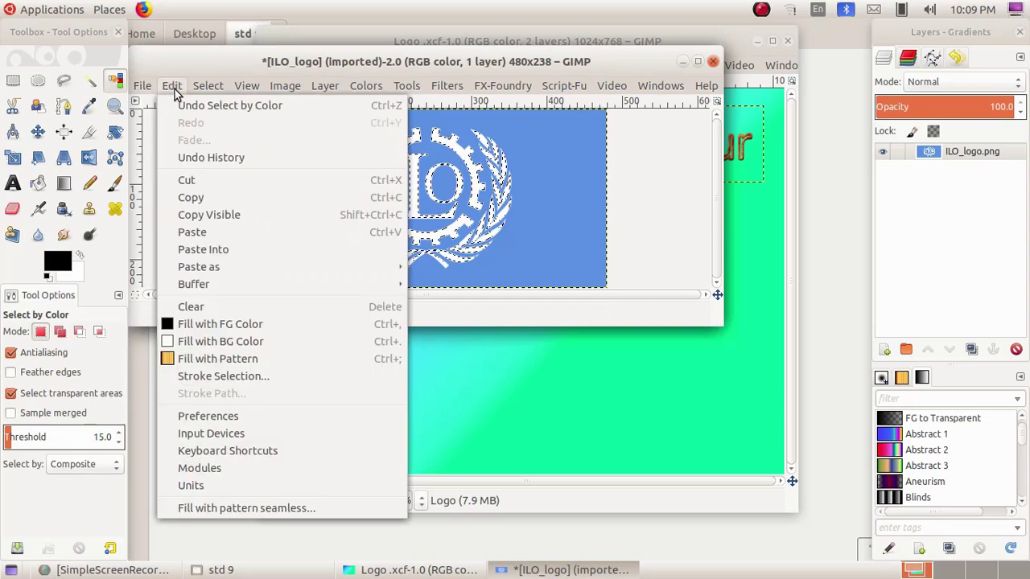
pyautogui.click(208, 215)
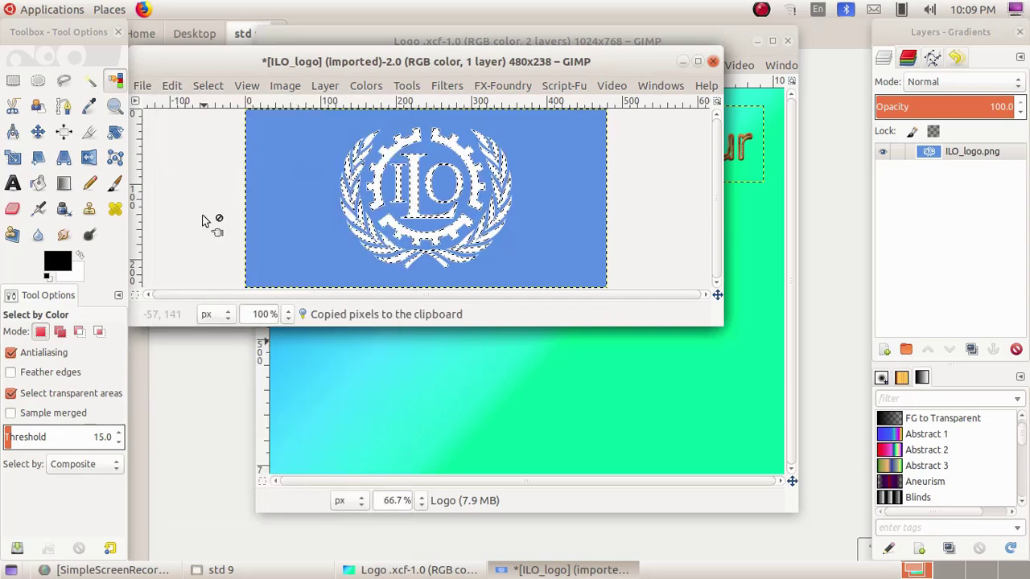
# - Paste the emblem into the Logo poster as a new layer and move it below the heading
pyautogui.click(681, 62)
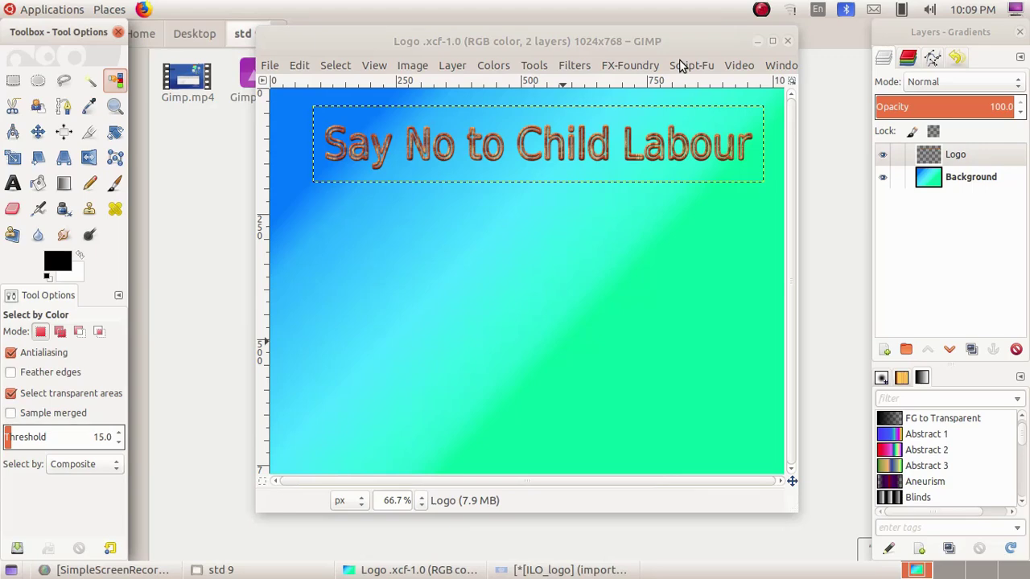
pyautogui.click(299, 66)
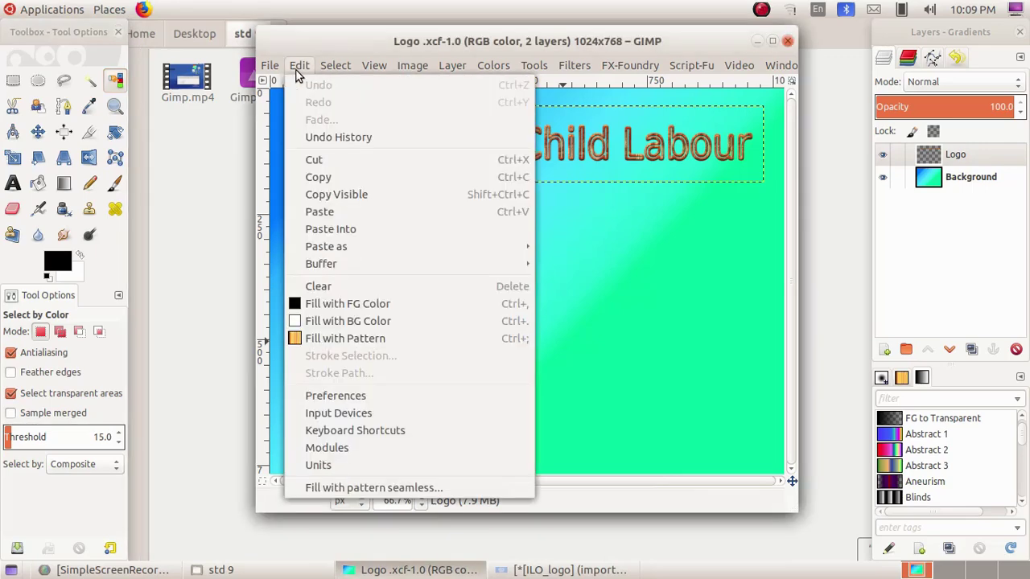
pyautogui.click(327, 212)
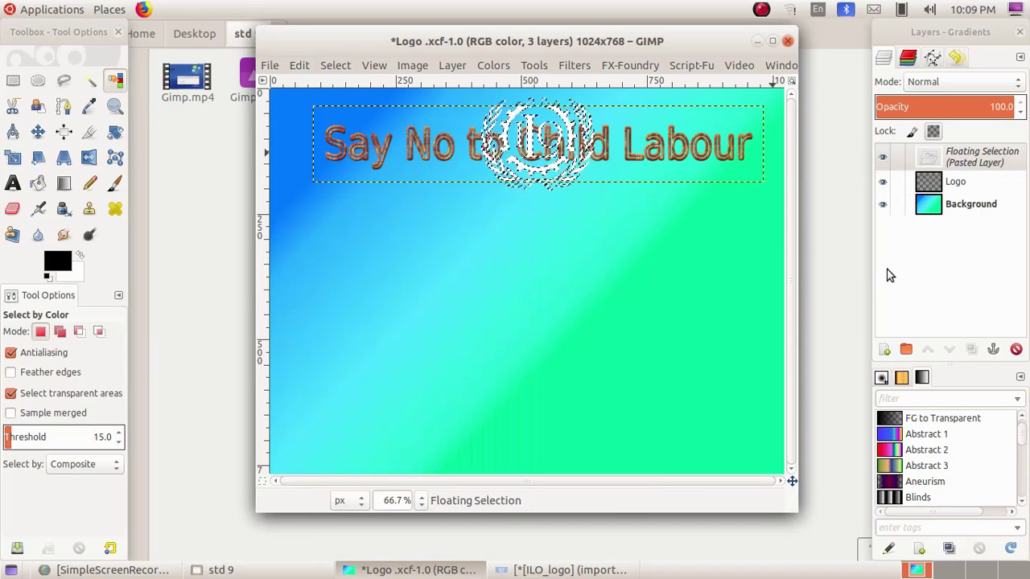
pyautogui.click(886, 351)
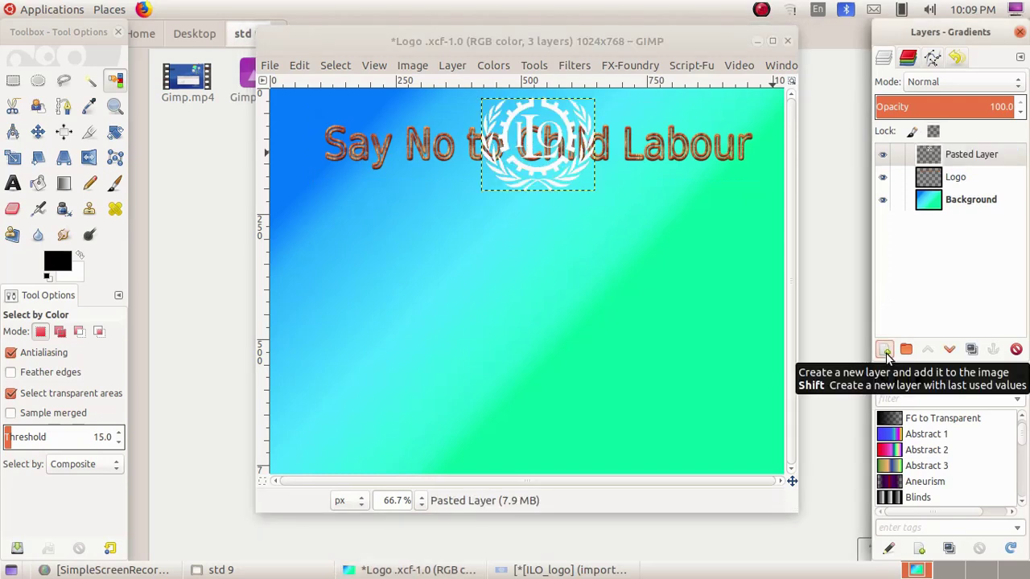
pyautogui.click(37, 134)
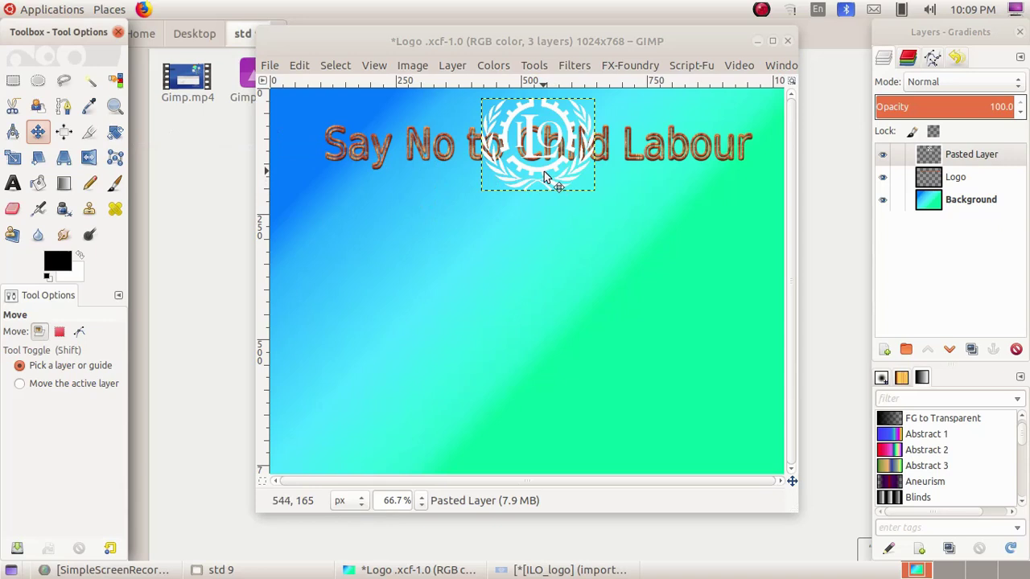
pyautogui.moveTo(543, 171); pyautogui.dragTo(538, 254)
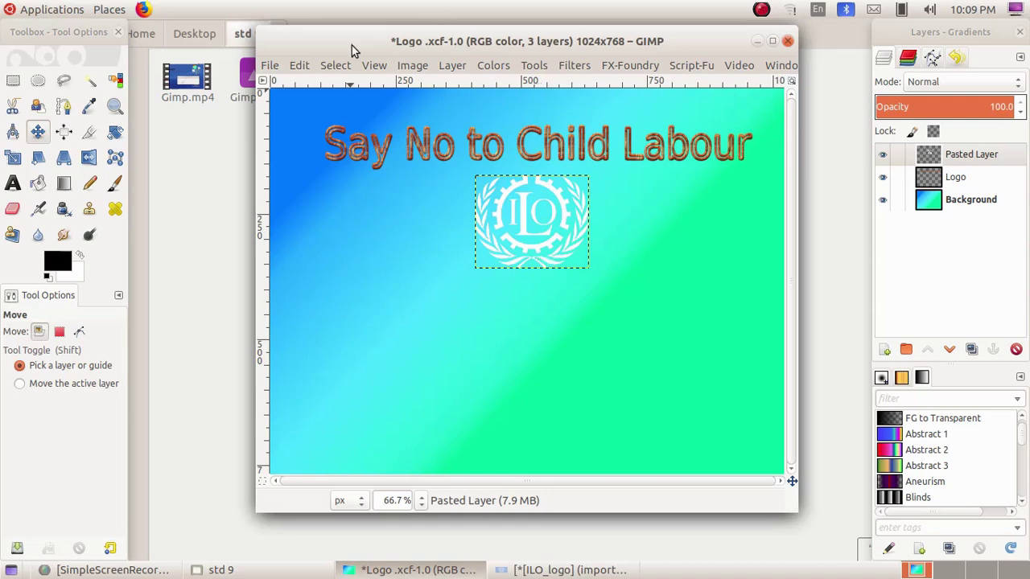
# - Open Image_1.png, the children silhouette picture, from School_Resources/Standard_9/images
pyautogui.click(269, 65)
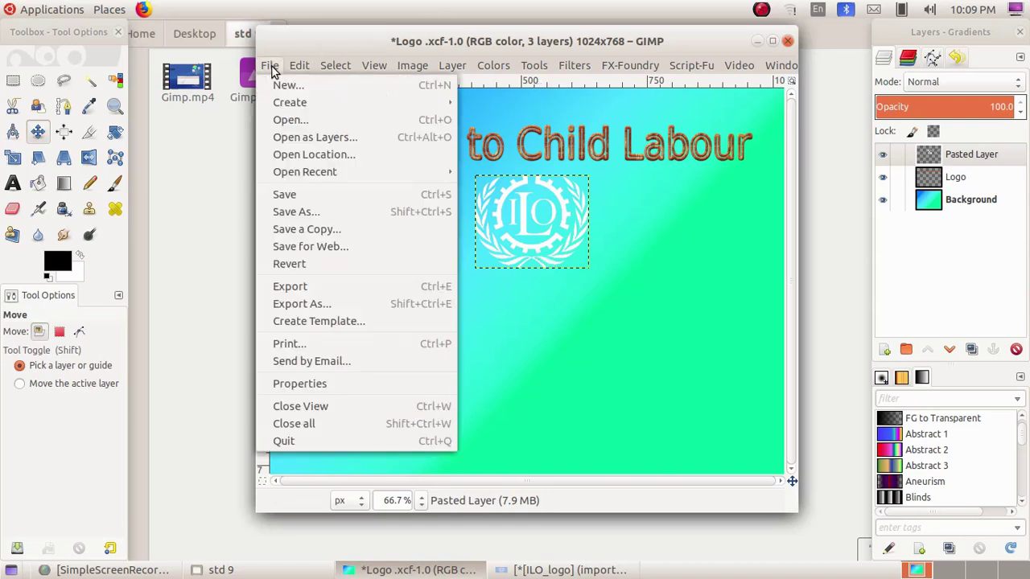
pyautogui.click(296, 120)
pyautogui.hotkey('alt', 'Home')
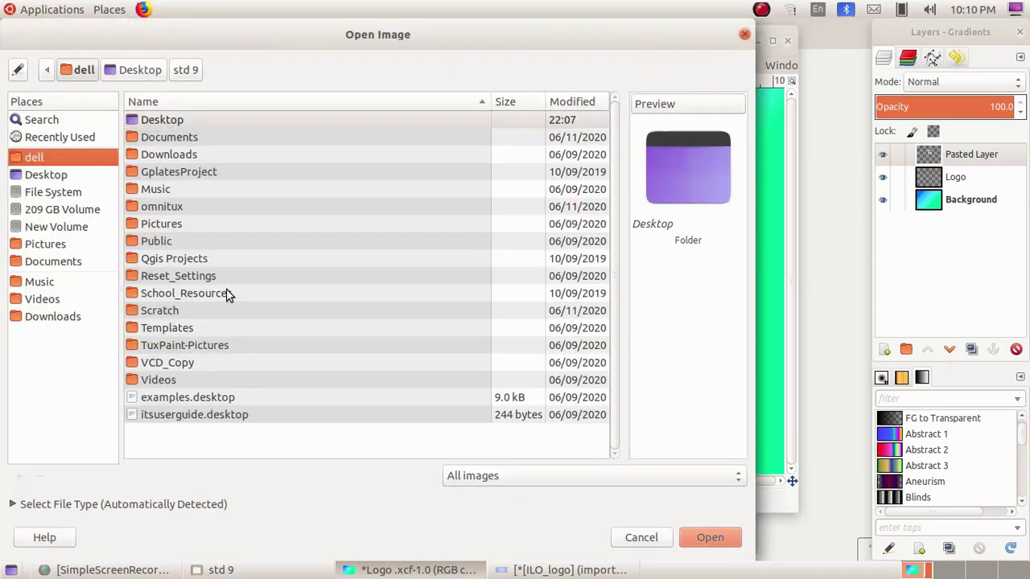
pyautogui.doubleClick(226, 296)
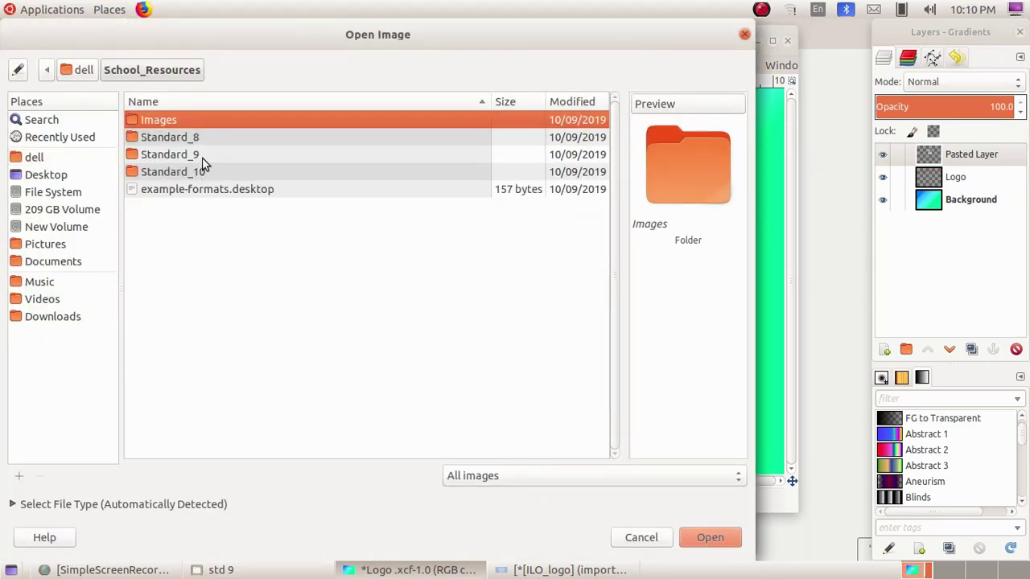
pyautogui.doubleClick(202, 157)
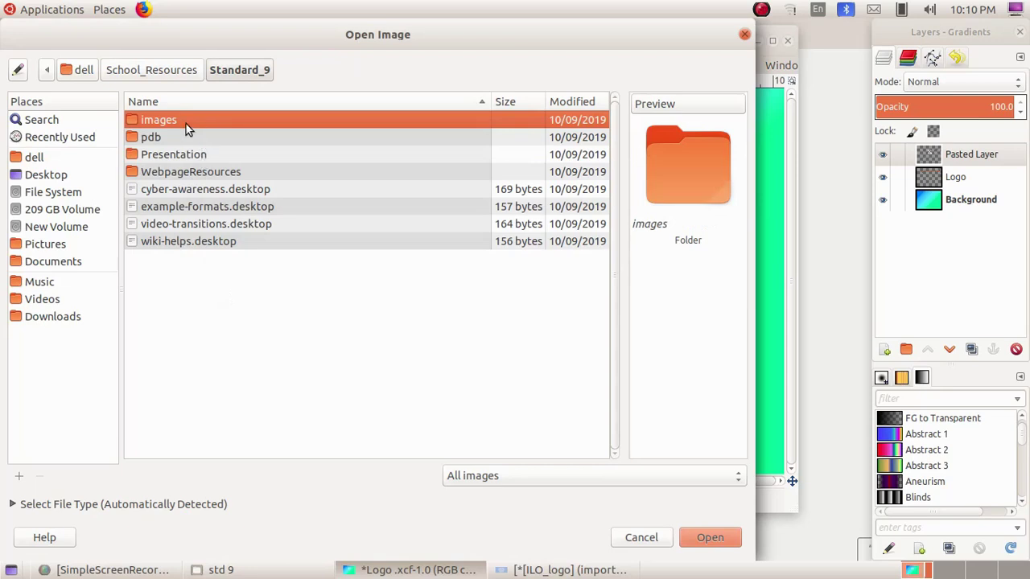
pyautogui.doubleClick(186, 124)
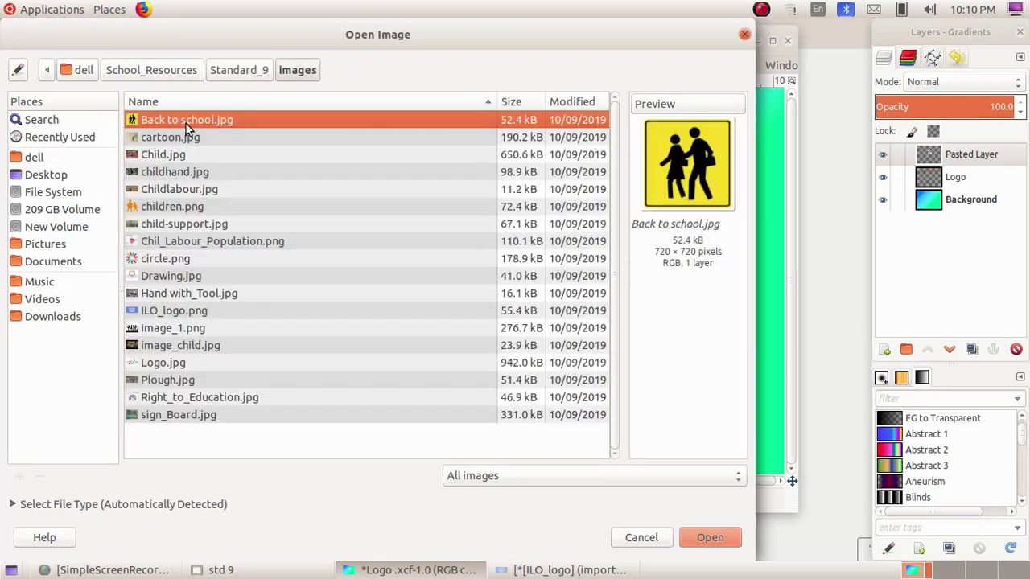
pyautogui.click(168, 330)
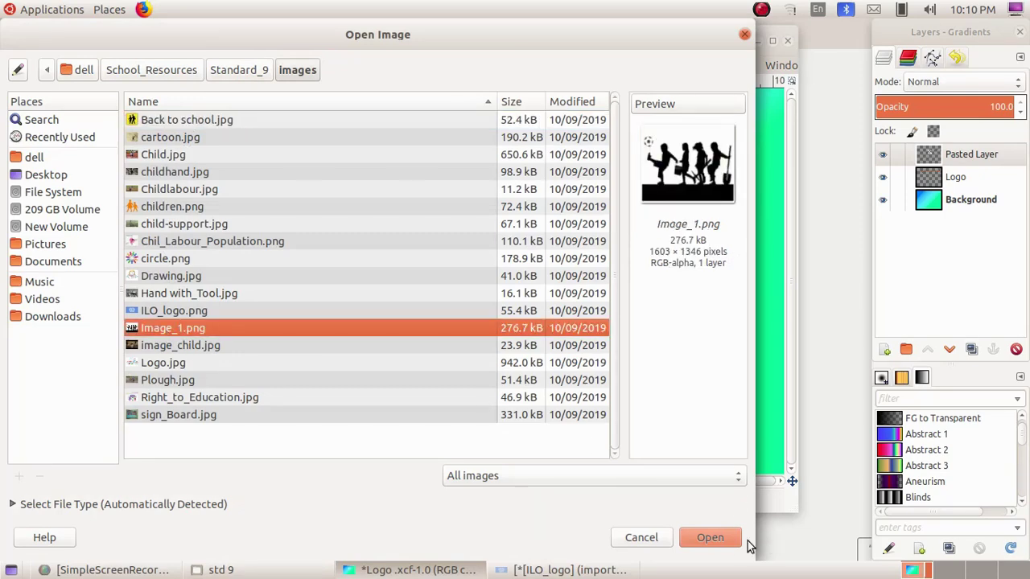
pyautogui.click(711, 537)
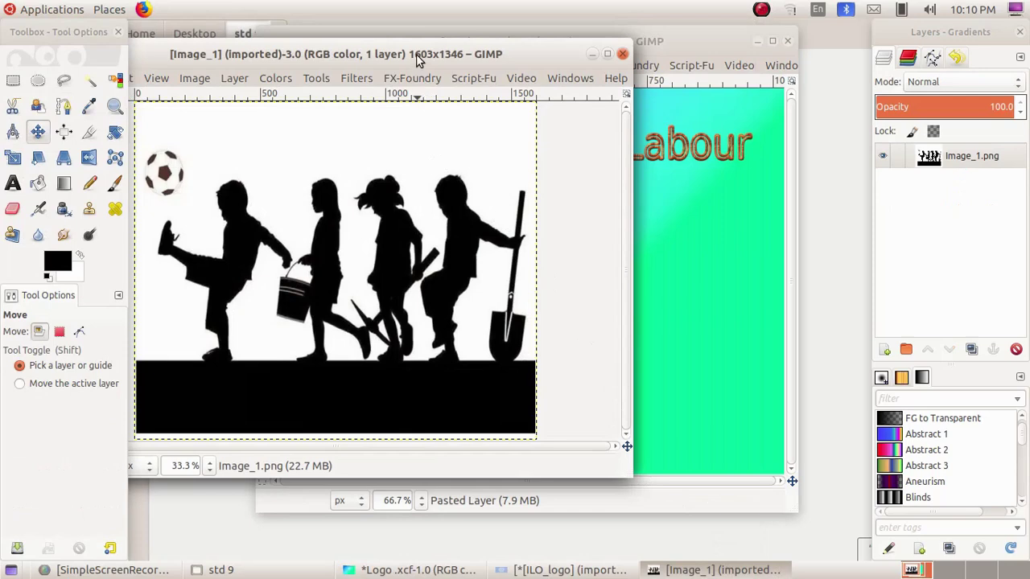
# - Select Image_1.png's black silhouettes by colour and Copy Visible to the clipboard
pyautogui.moveTo(416, 60); pyautogui.dragTo(508, 58)
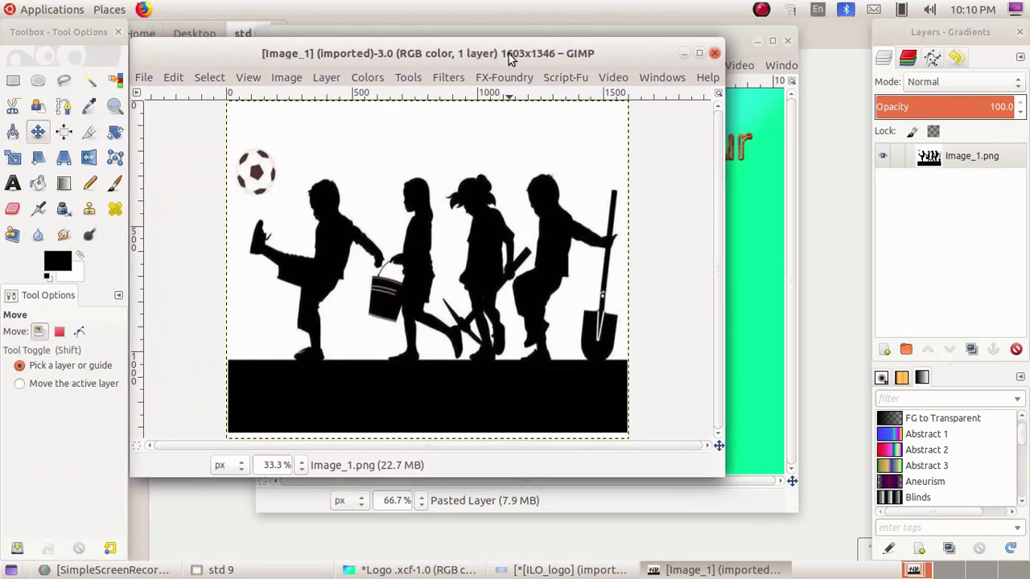
pyautogui.click(115, 83)
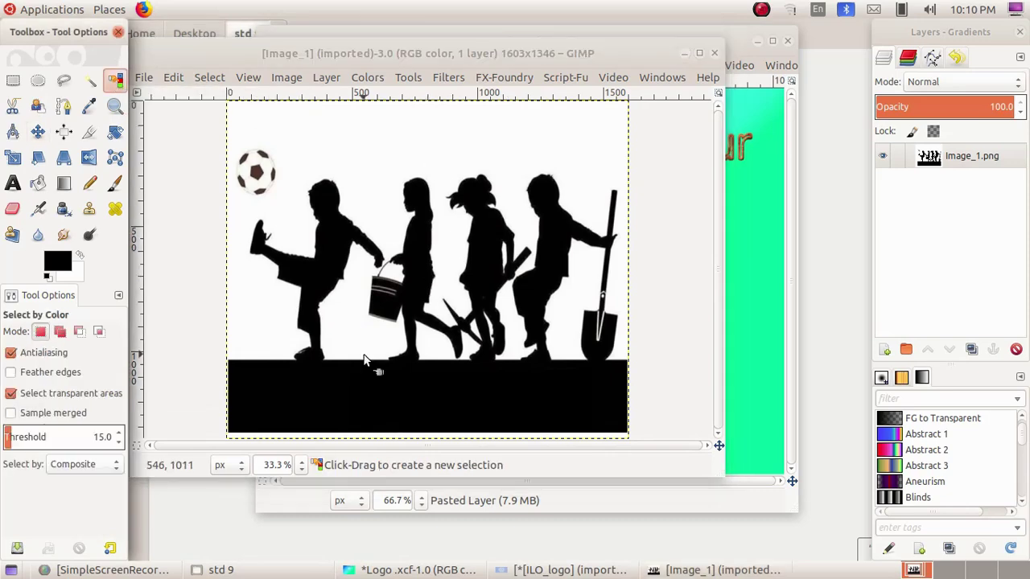
pyautogui.click(352, 385)
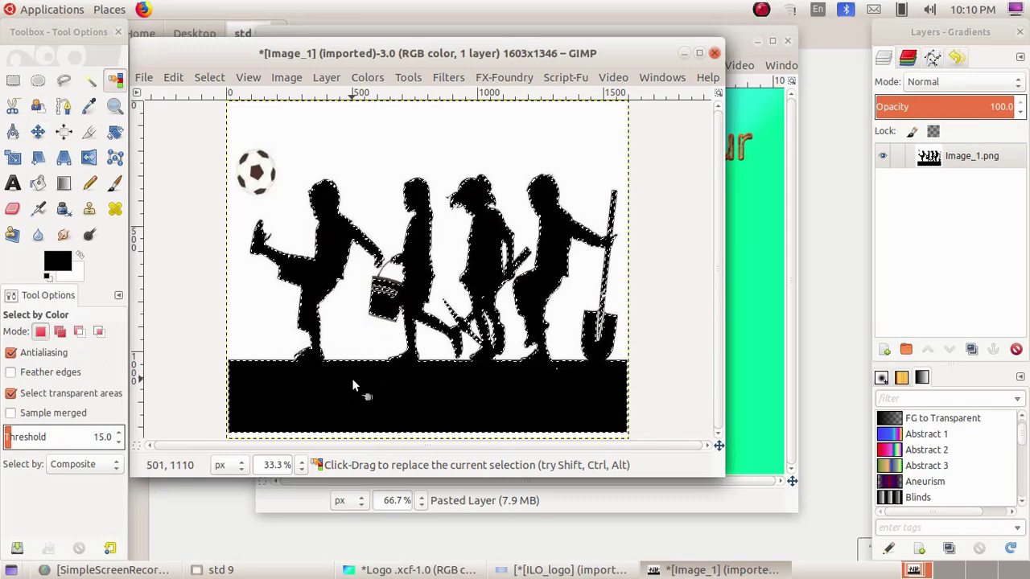
pyautogui.click(173, 78)
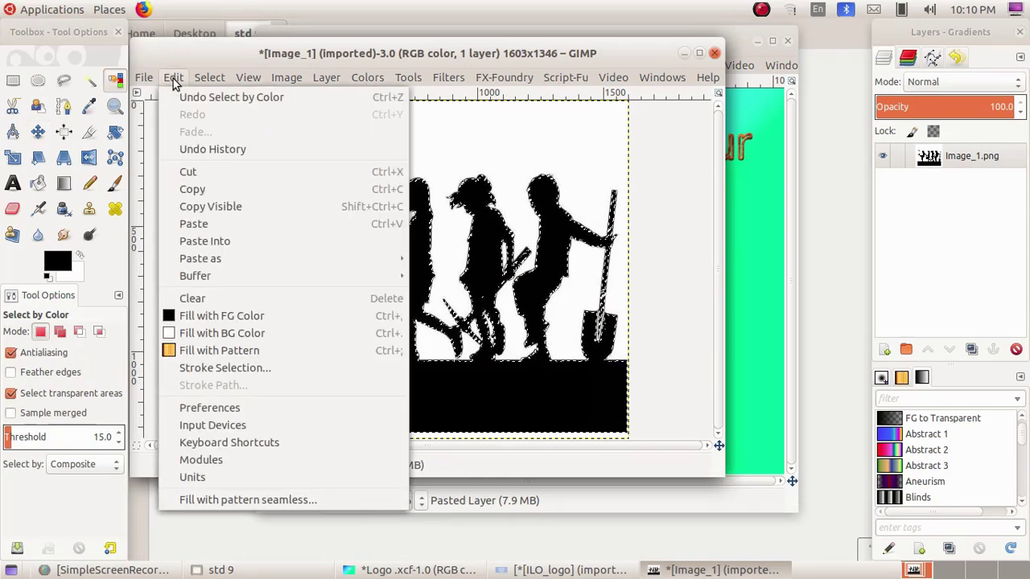
pyautogui.click(227, 208)
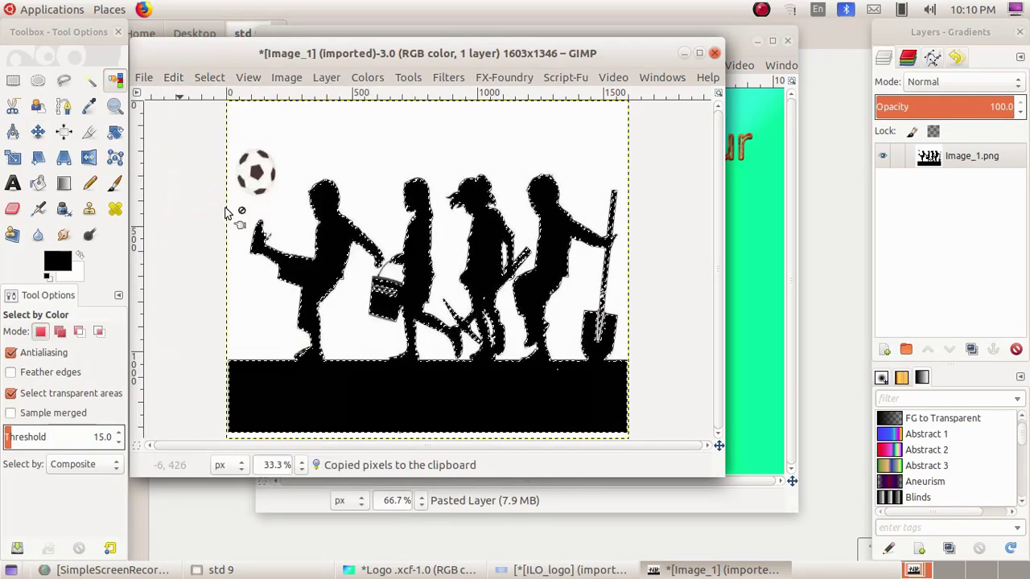
# - Paste the black silhouettes into the Logo poster and make them a new layer, Pasted Layer #1
pyautogui.click(685, 53)
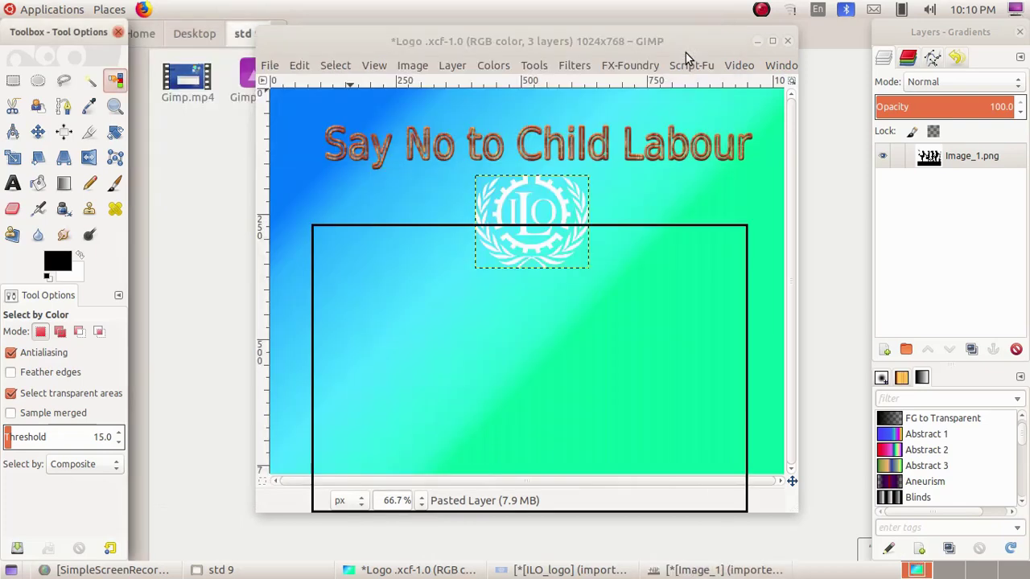
pyautogui.click(299, 67)
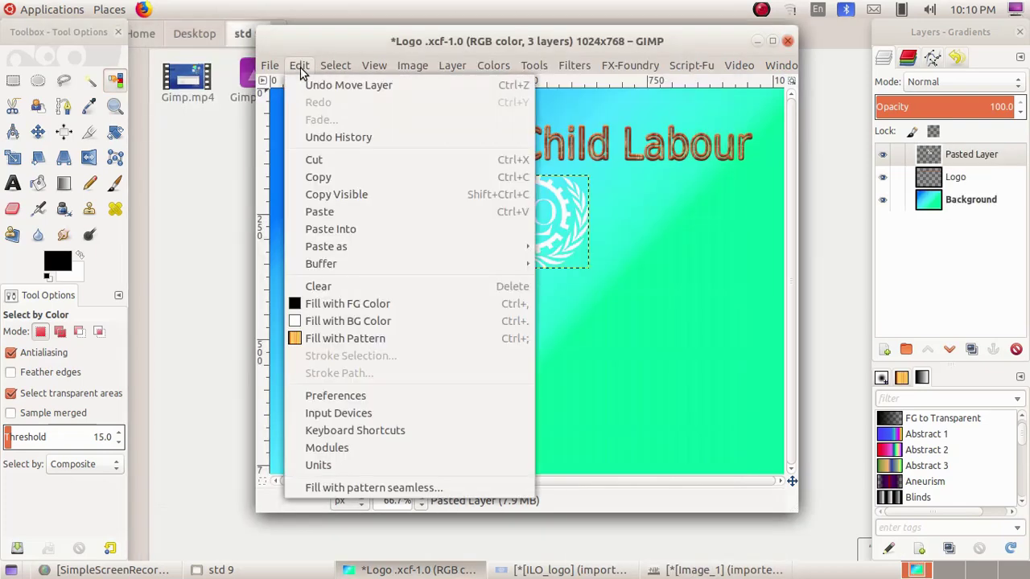
pyautogui.click(337, 213)
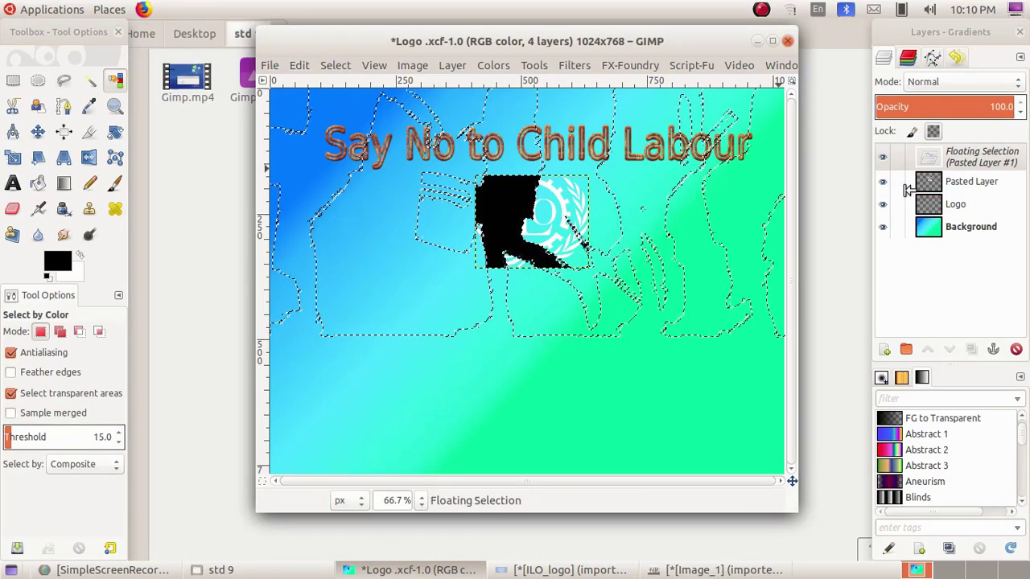
pyautogui.click(884, 351)
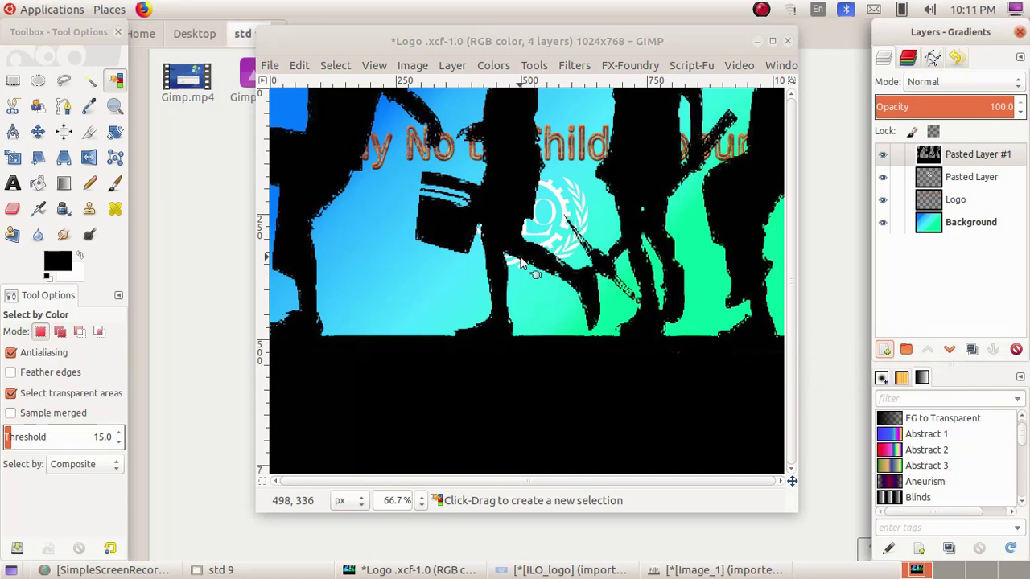
# - Scale Pasted Layer #1 to 1027×405 px beneath the ILO emblem
pyautogui.click(14, 158)
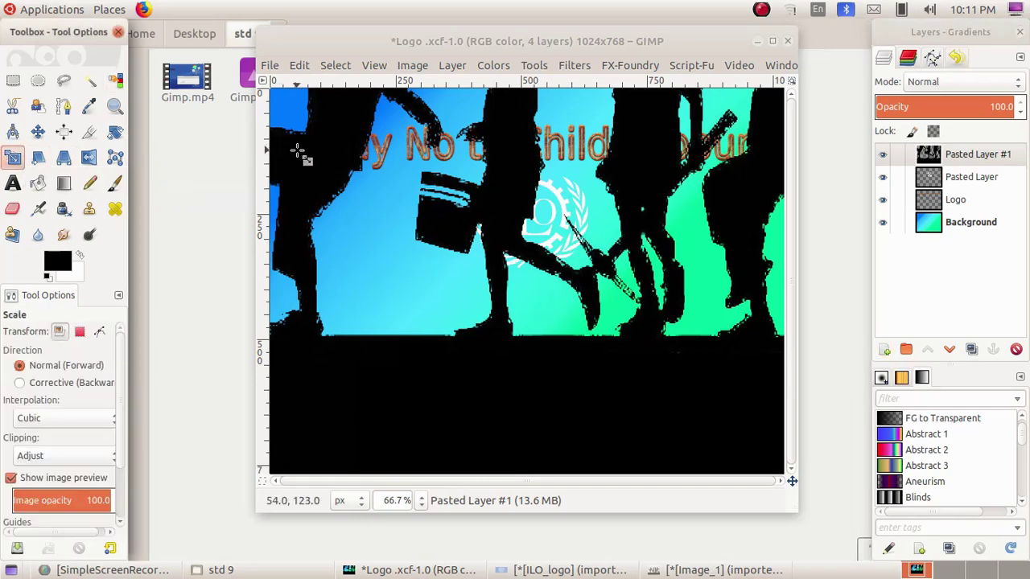
pyautogui.moveTo(300, 155); pyautogui.dragTo(602, 358)
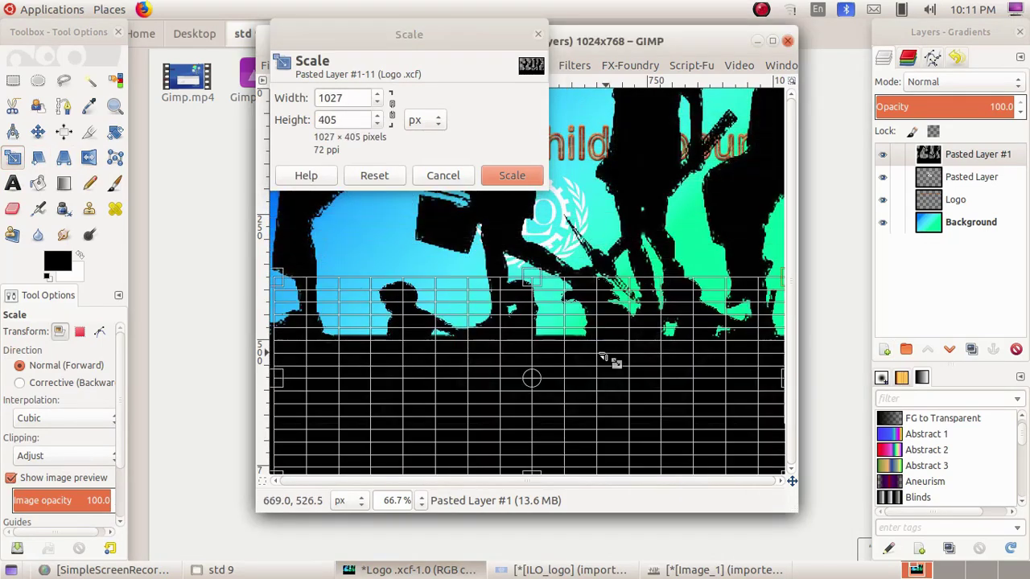
pyautogui.click(512, 176)
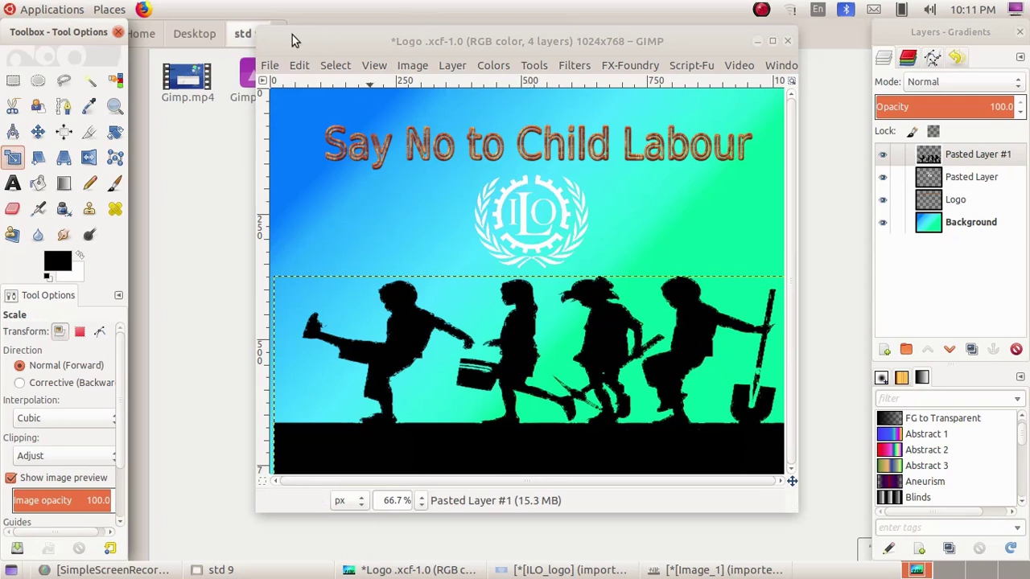
# - Save the poster as Logo& image.xcf in the std 9 folder
pyautogui.click(270, 66)
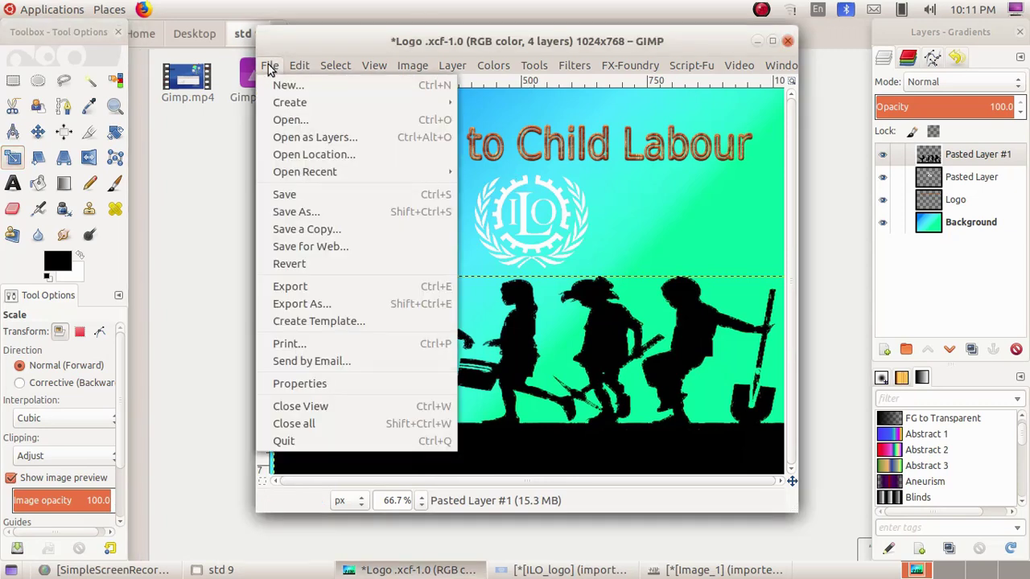
pyautogui.click(292, 214)
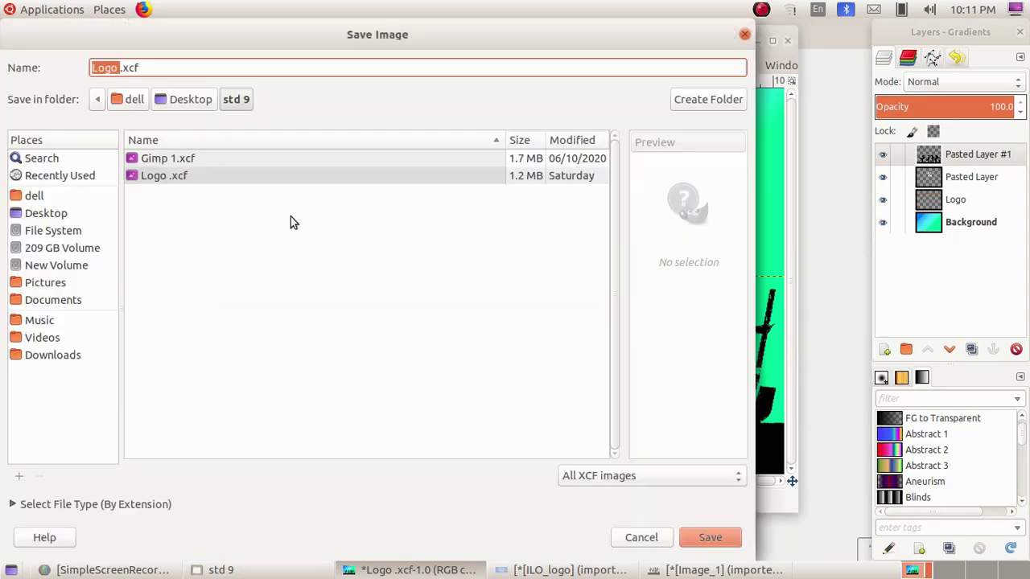
pyautogui.click(117, 67)
pyautogui.write('&')
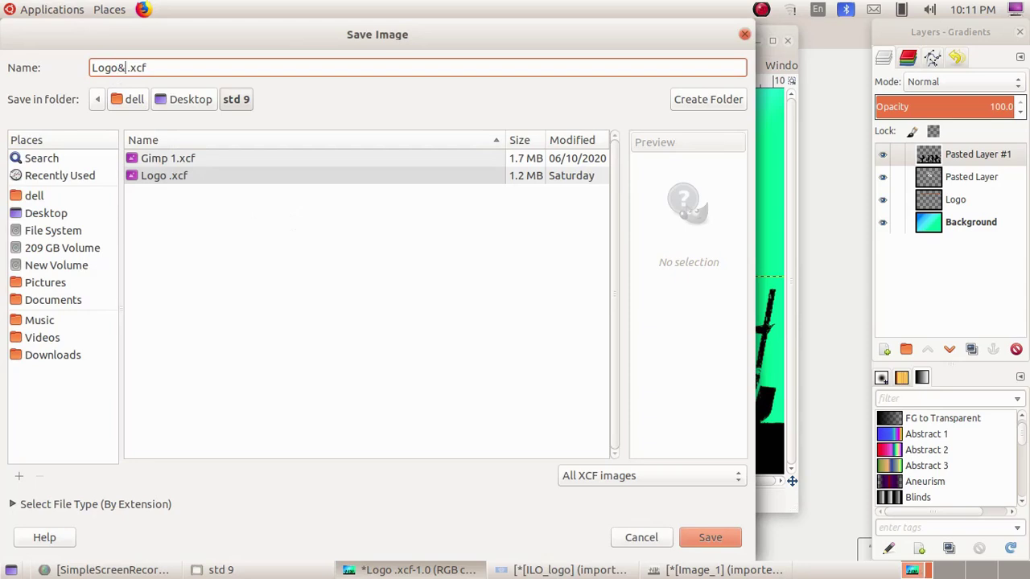
pyautogui.write(' image')
pyautogui.click(715, 540)
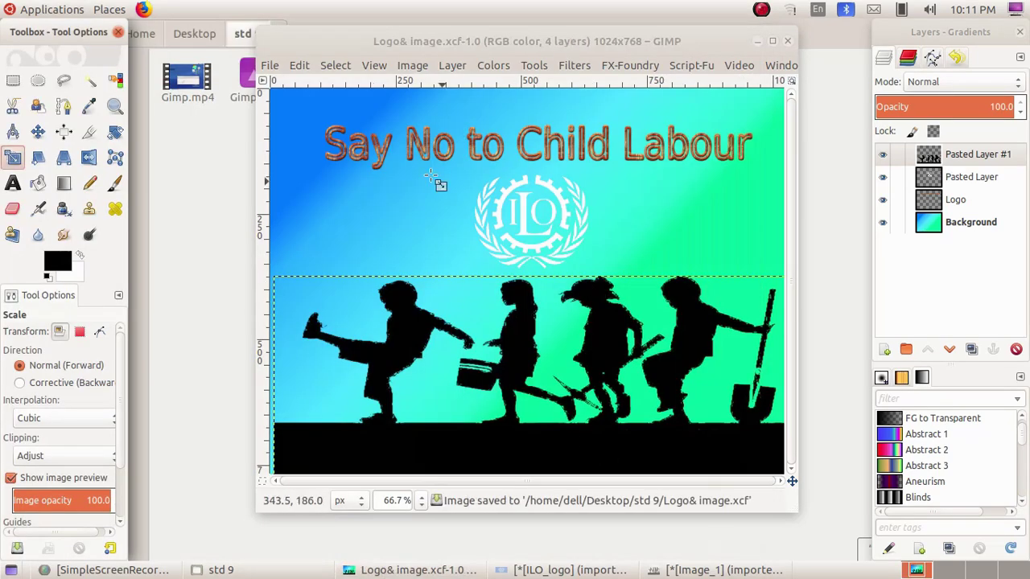
pyautogui.click(269, 66)
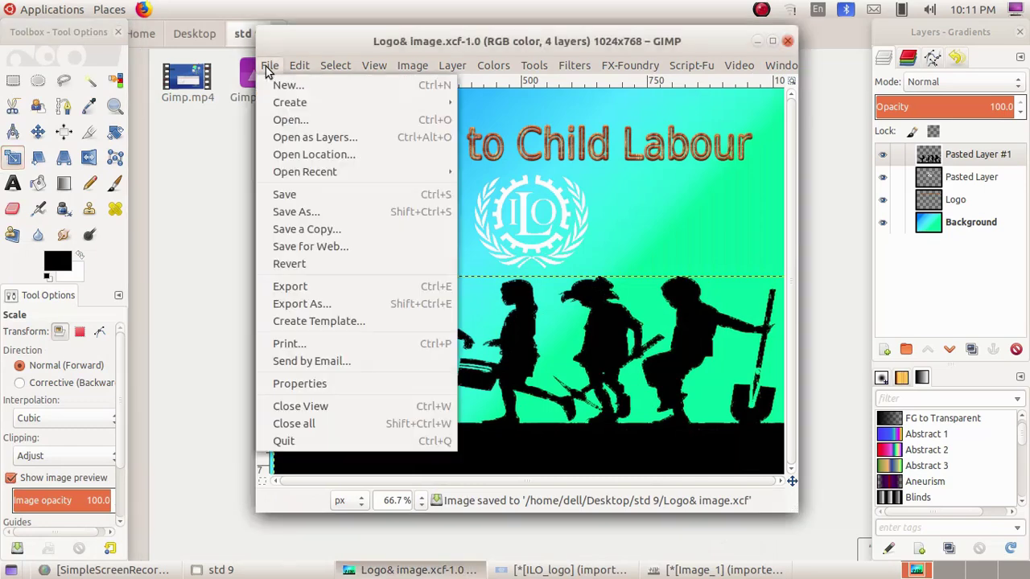